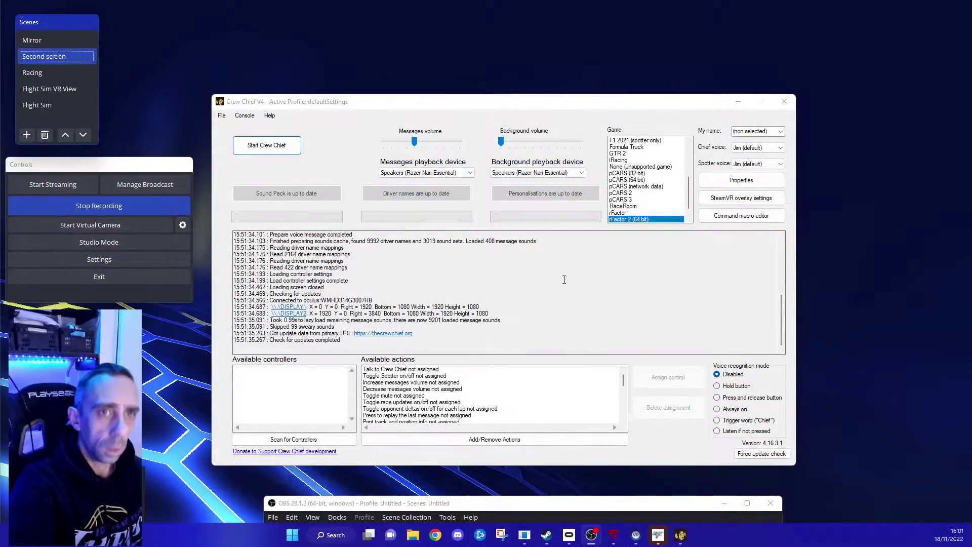
Step: Open the SteamVR overlay settings, review the visible windows, inspect the SteamVR Overlay Settings entry's options and close the dialog
{"action": "mouse_move", "coordinate": [537, 506]}
{"action": "left_mouse_down"}
{"action": "mouse_move", "coordinate": [529, 423]}
{"action": "mouse_move", "coordinate": [551, 515]}
{"action": "left_mouse_up"}
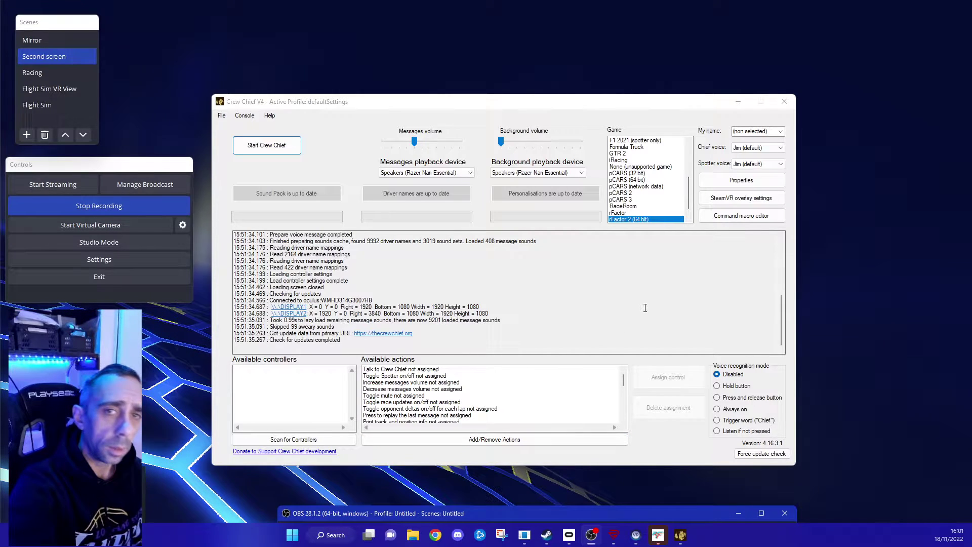
{"action": "left_click_drag", "start_coordinate": [521, 105], "coordinate": [480, 87]}
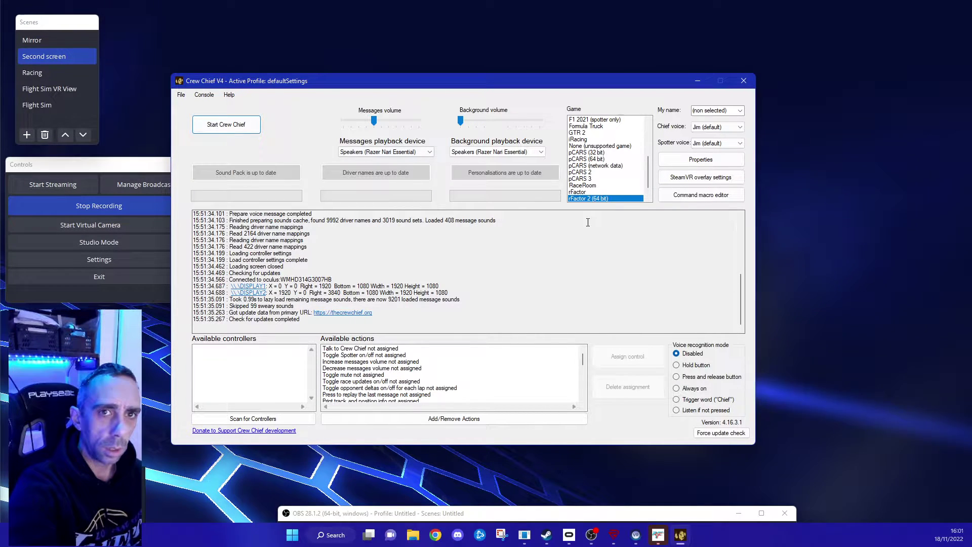
{"action": "left_click", "coordinate": [704, 178]}
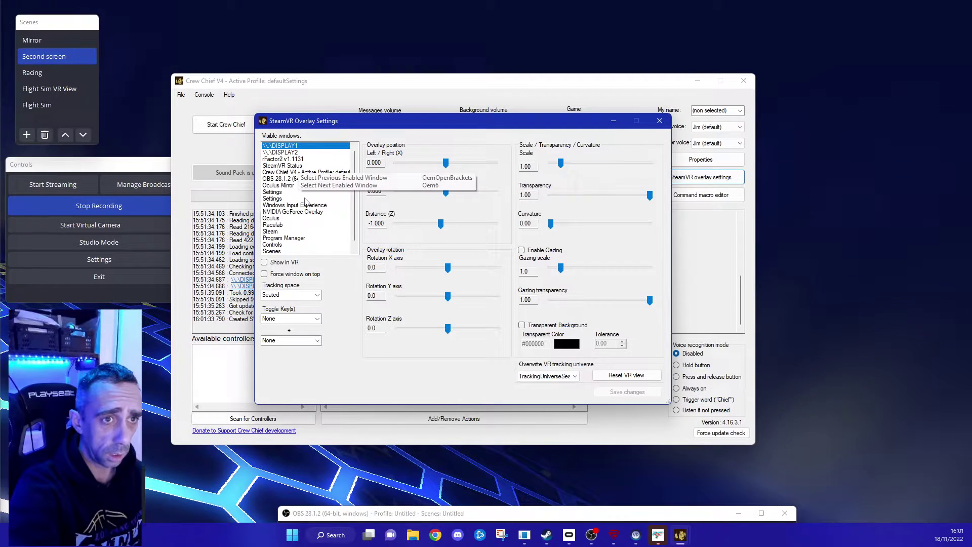
{"action": "scroll", "coordinate": [303, 230], "scroll_direction": "down", "scroll_amount": 1}
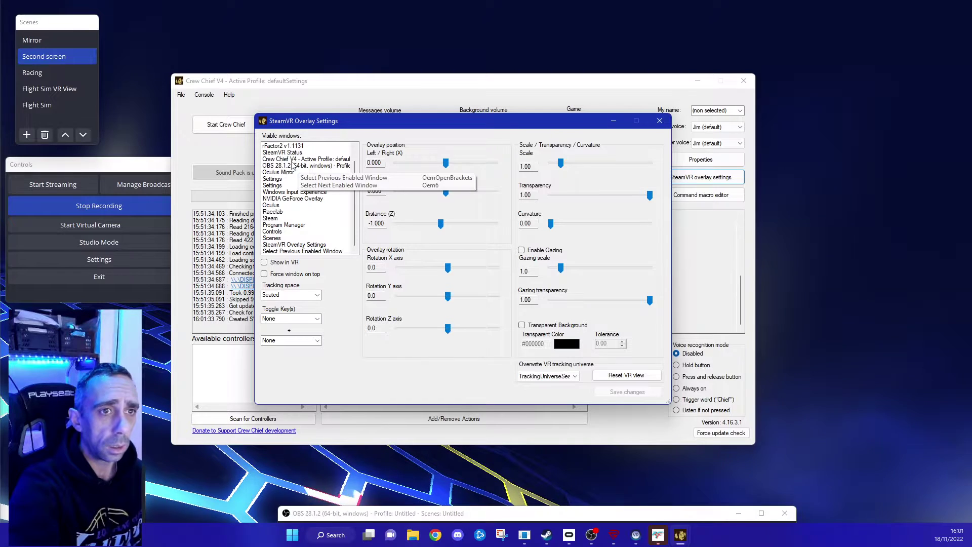
{"action": "scroll", "coordinate": [294, 239], "scroll_direction": "up", "scroll_amount": 1}
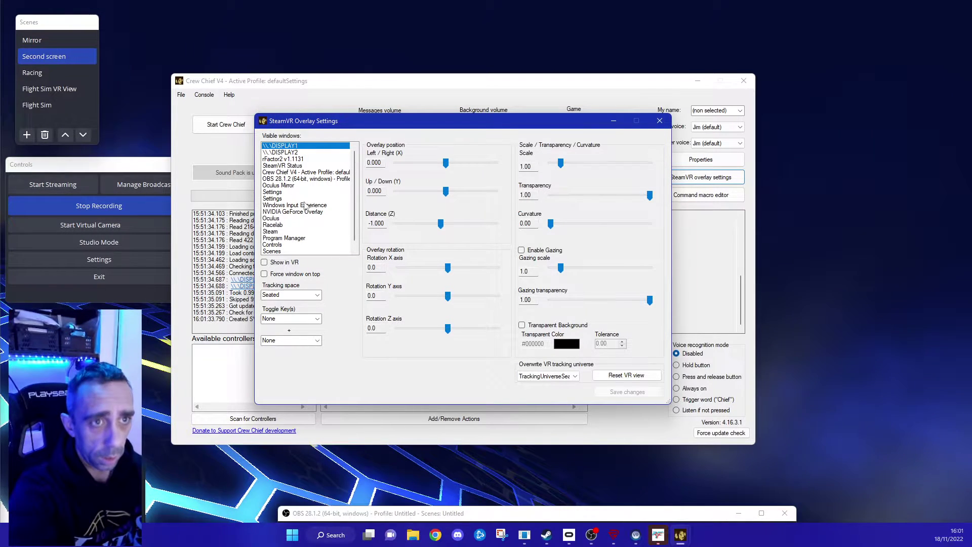
{"action": "scroll", "coordinate": [300, 222], "scroll_direction": "down", "scroll_amount": 1}
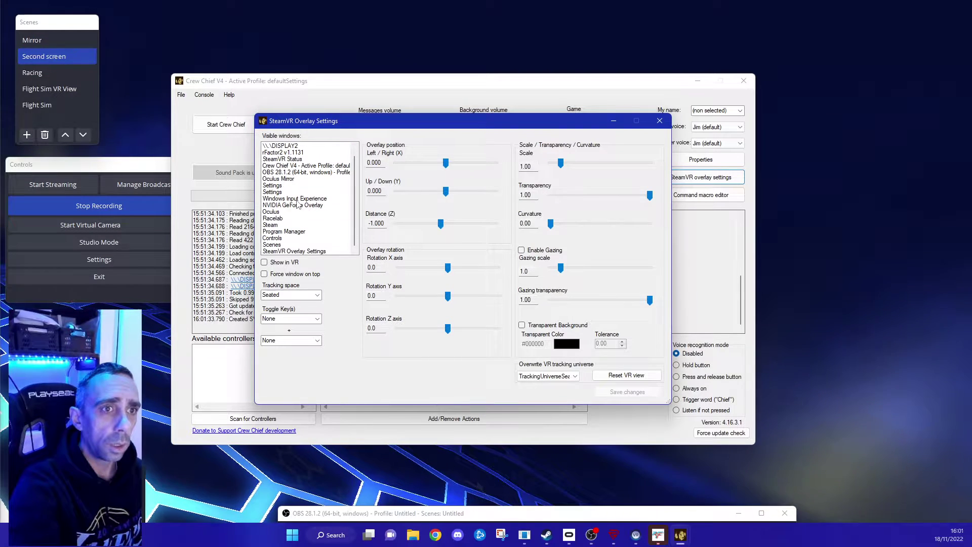
{"action": "left_click", "coordinate": [301, 252]}
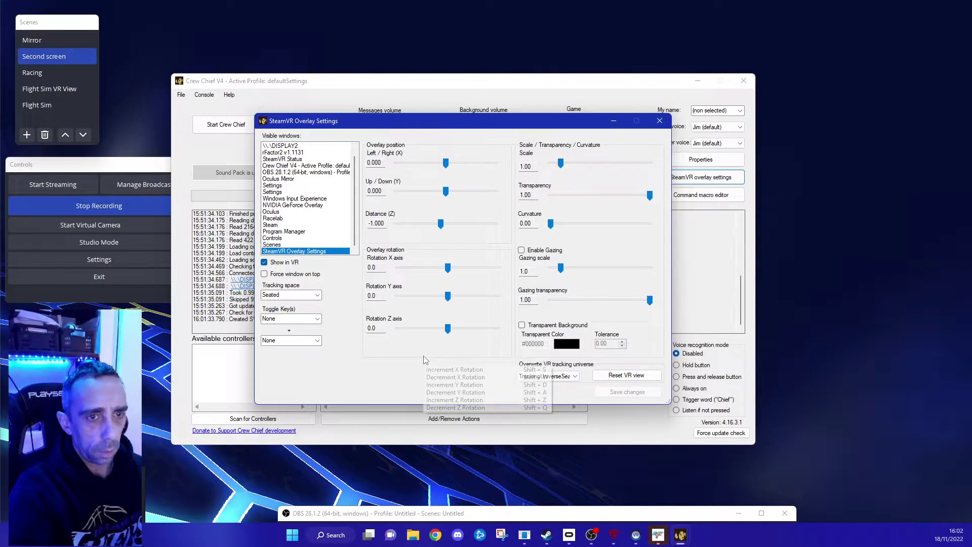
{"action": "left_click", "coordinate": [658, 121]}
Step: Clear the OBS window out of the way and switch to Racelab, repositioning its window on the desktop
{"action": "left_click", "coordinate": [62, 43]}
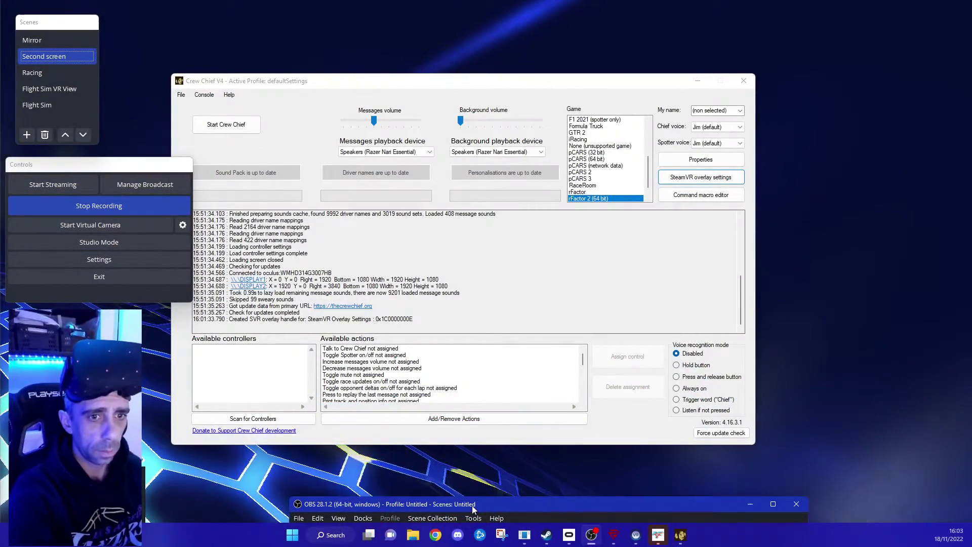
{"action": "left_click_drag", "start_coordinate": [472, 506], "coordinate": [472, 515]}
{"action": "left_click", "coordinate": [610, 537]}
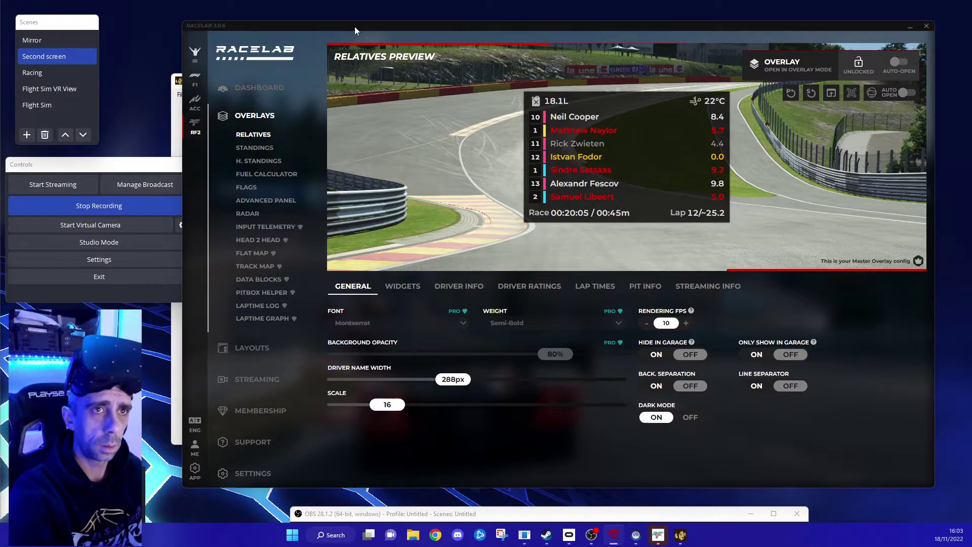
{"action": "left_click_drag", "start_coordinate": [354, 26], "coordinate": [286, 29]}
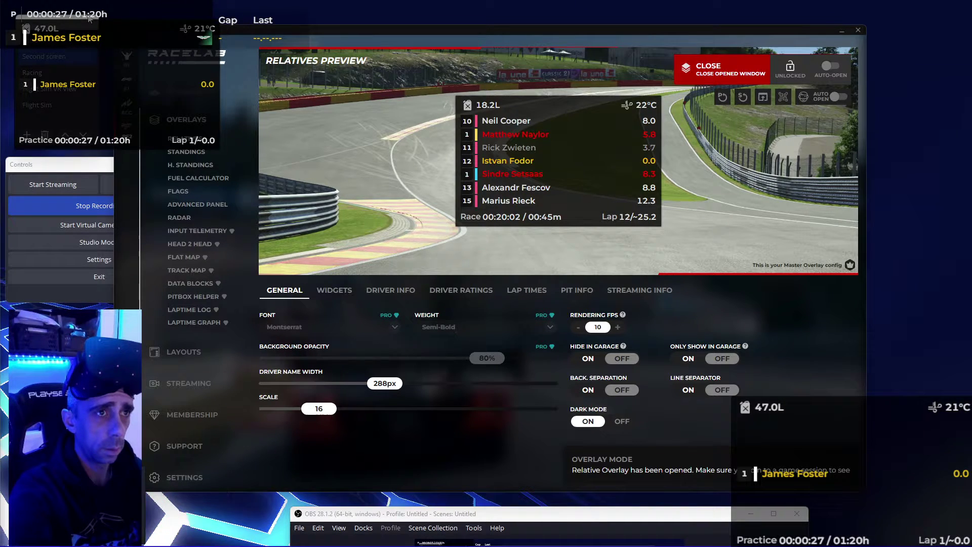
Step: Move the OBS Scenes and Controls panels away, place the Relative overlay in the desktop's upper-left corner, and minimise Racelab
{"action": "left_click_drag", "start_coordinate": [106, 24], "coordinate": [234, 24]}
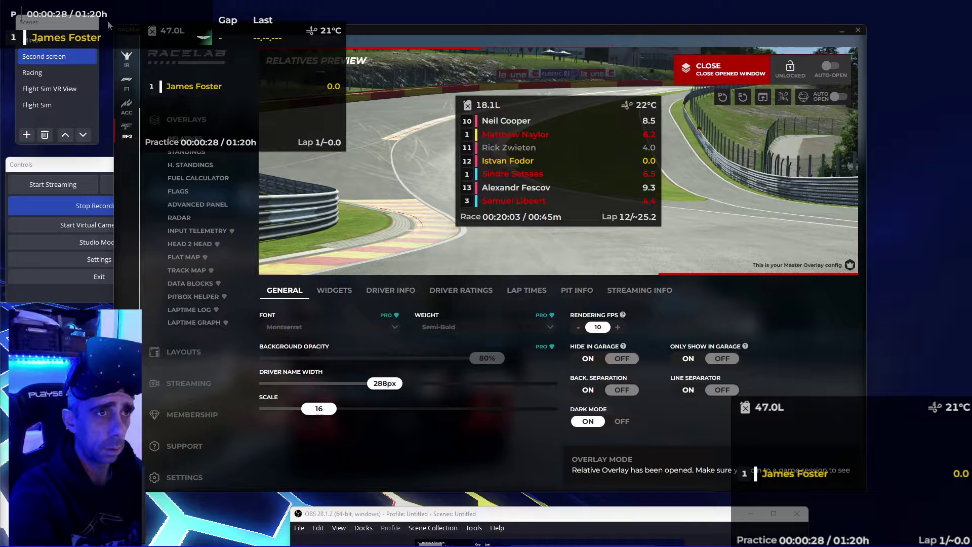
{"action": "left_click_drag", "start_coordinate": [108, 21], "coordinate": [0, 31]}
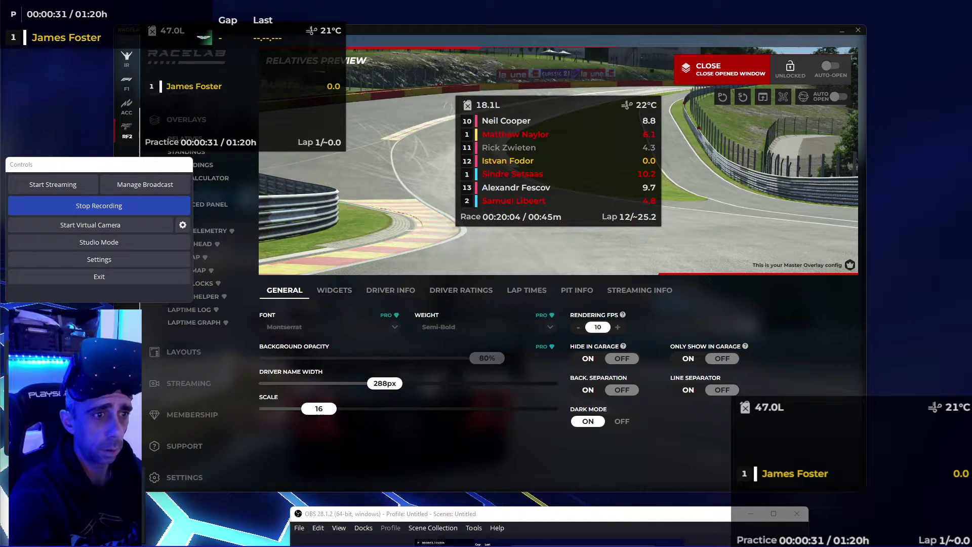
{"action": "left_click_drag", "start_coordinate": [82, 168], "coordinate": [83, 180]}
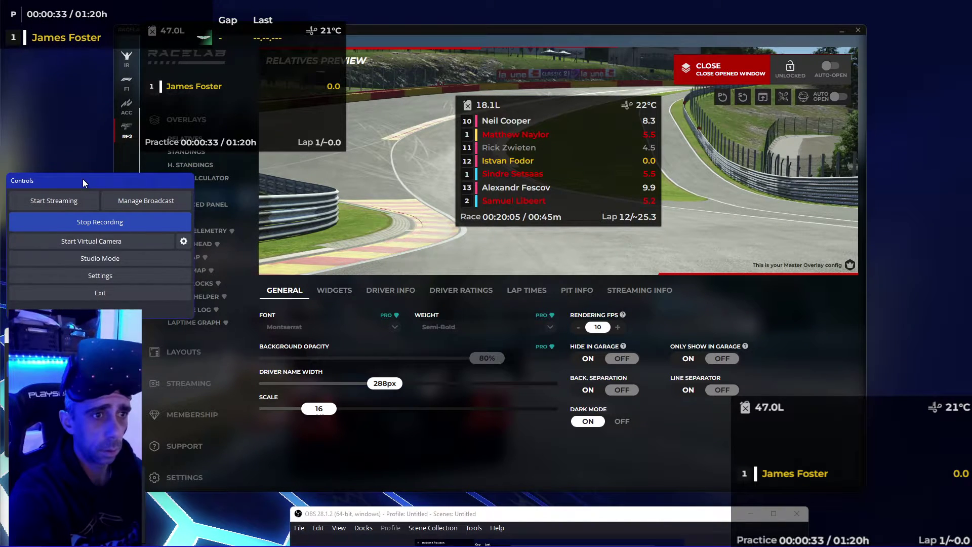
{"action": "left_click_drag", "start_coordinate": [206, 34], "coordinate": [92, 22]}
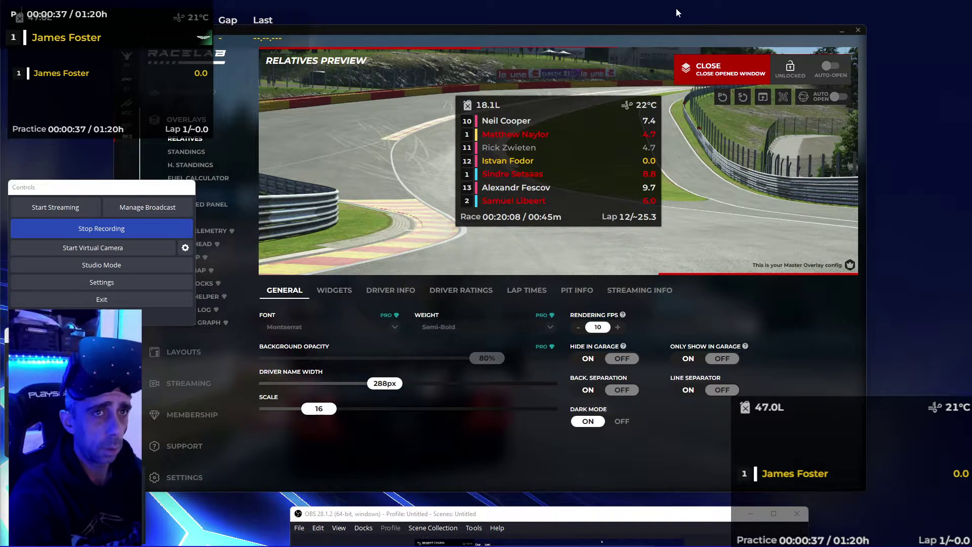
{"action": "left_click", "coordinate": [842, 34]}
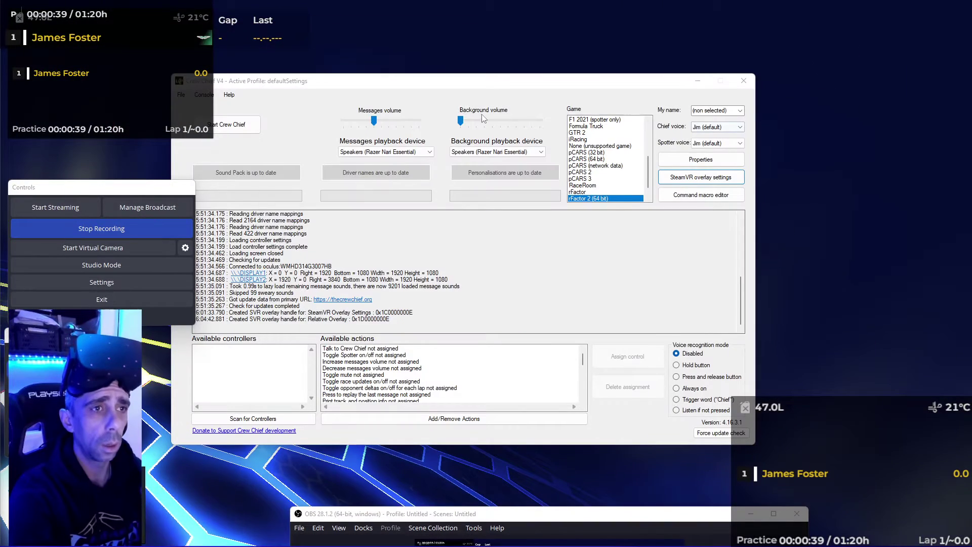
Step: Reopen Crew Chief's SteamVR overlay settings and set the Relative Overlay's left/right (X) position to -0.610
{"action": "left_click_drag", "start_coordinate": [476, 82], "coordinate": [568, 122]}
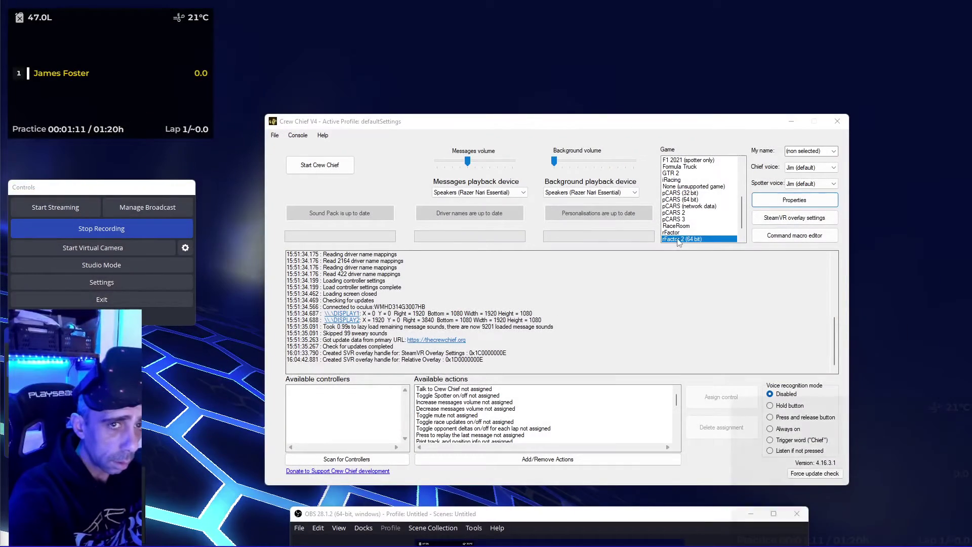
{"action": "left_click", "coordinate": [797, 219]}
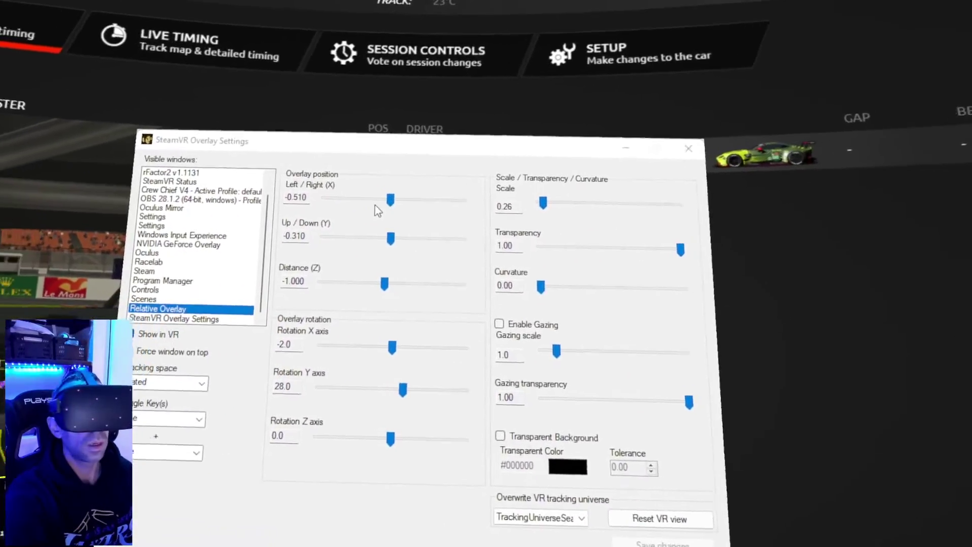
{"action": "left_click_drag", "start_coordinate": [390, 199], "coordinate": [827, 7]}
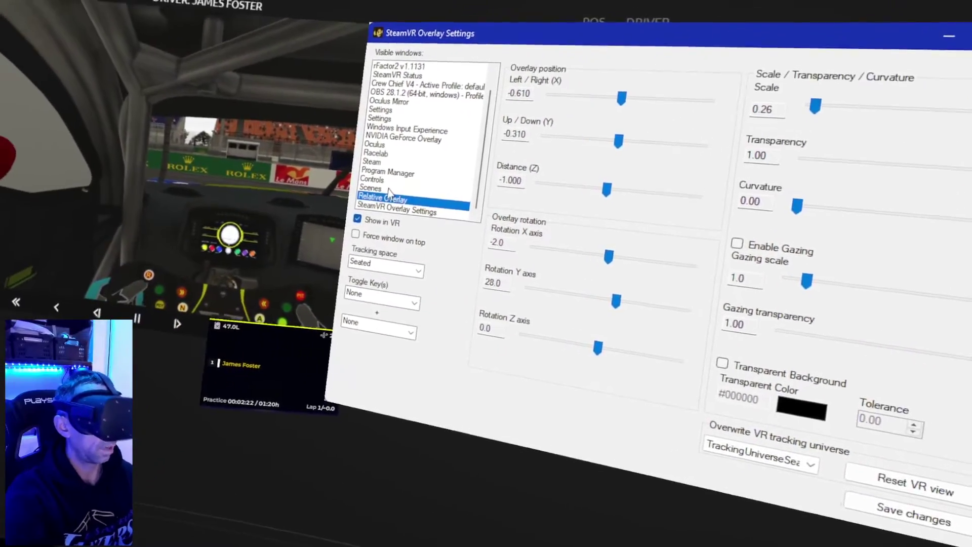
{"action": "right_click", "coordinate": [281, 250]}
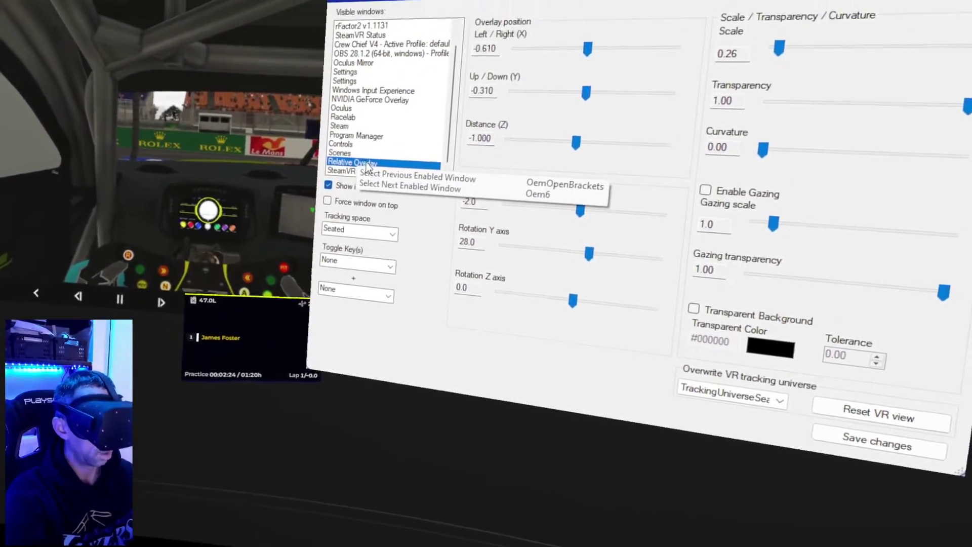
{"action": "key", "text": "Escape"}
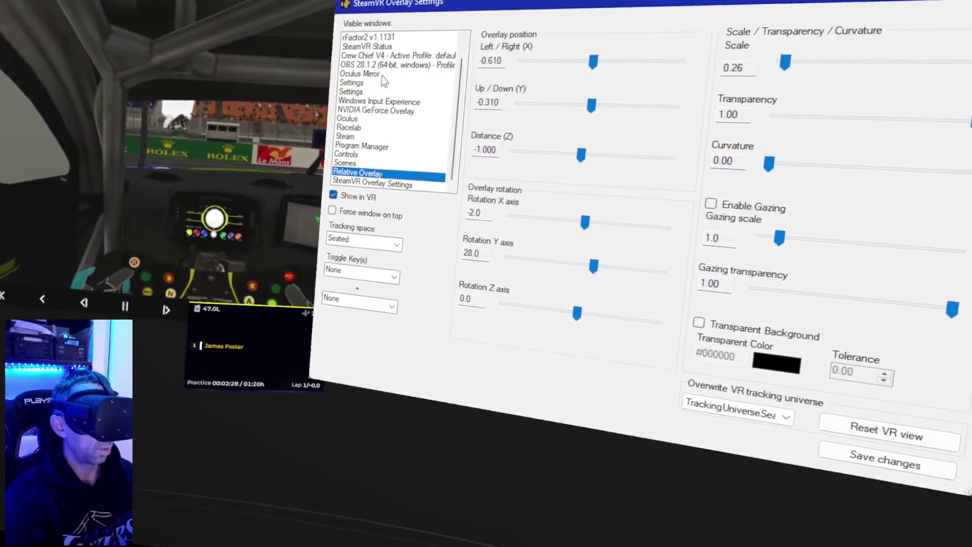
{"action": "right_click", "coordinate": [372, 192]}
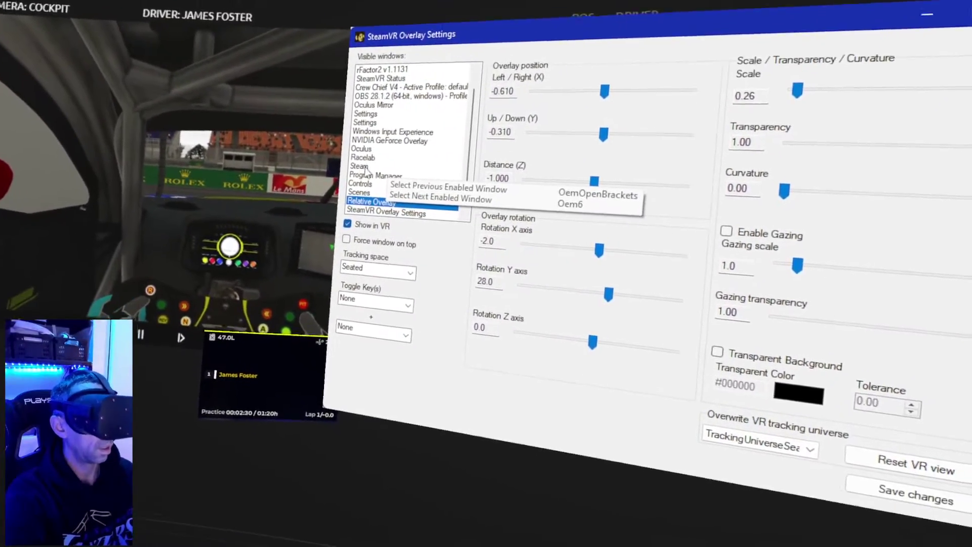
{"action": "key", "text": "Escape"}
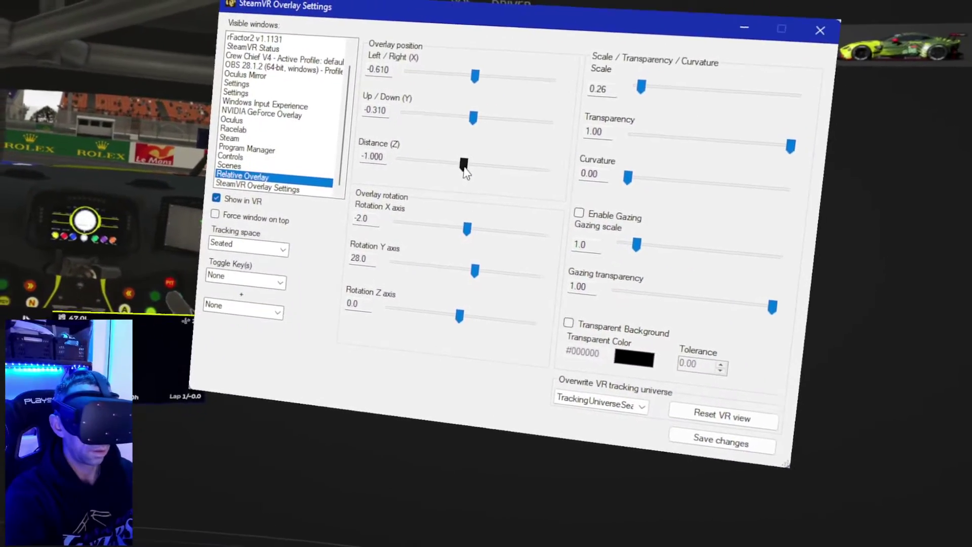
Step: Fine-tune the Relative Overlay: set its distance (Z) to -1.020, try a scale of 0.31, and set its Y-axis rotation to 22.0
{"action": "left_click_drag", "start_coordinate": [464, 164], "coordinate": [458, 165]}
{"action": "mouse_move", "coordinate": [691, 114]}
{"action": "left_mouse_down"}
{"action": "mouse_move", "coordinate": [683, 113]}
{"action": "mouse_move", "coordinate": [694, 101]}
{"action": "left_mouse_up"}
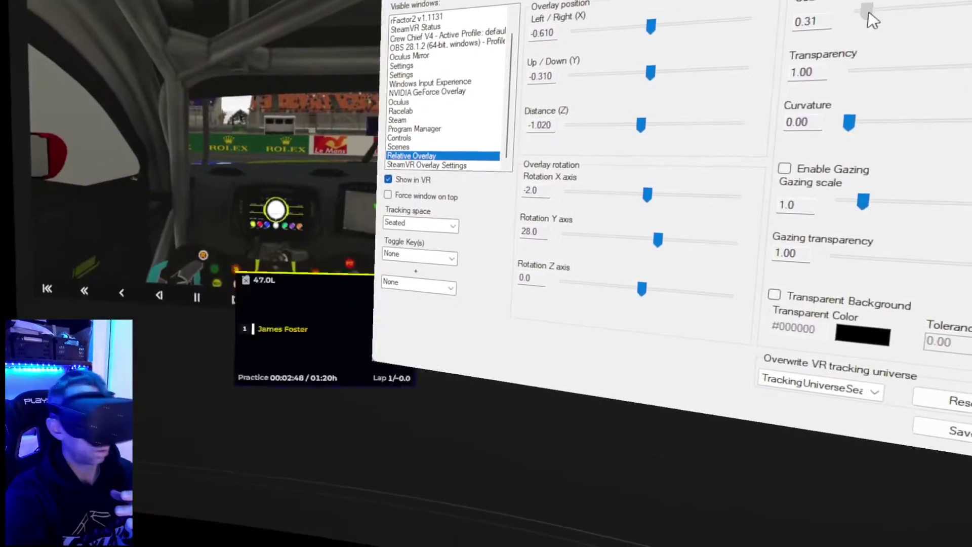
{"action": "mouse_move", "coordinate": [411, 215]}
{"action": "left_mouse_down"}
{"action": "mouse_move", "coordinate": [426, 215]}
{"action": "mouse_move", "coordinate": [410, 214]}
{"action": "left_mouse_up"}
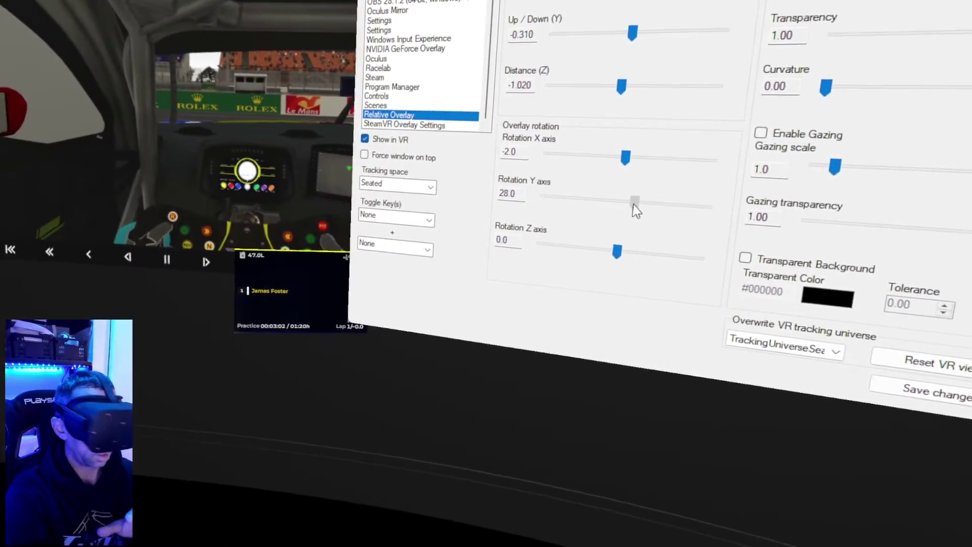
{"action": "left_click_drag", "start_coordinate": [433, 247], "coordinate": [418, 247]}
{"action": "left_click_drag", "start_coordinate": [654, 212], "coordinate": [483, 200]}
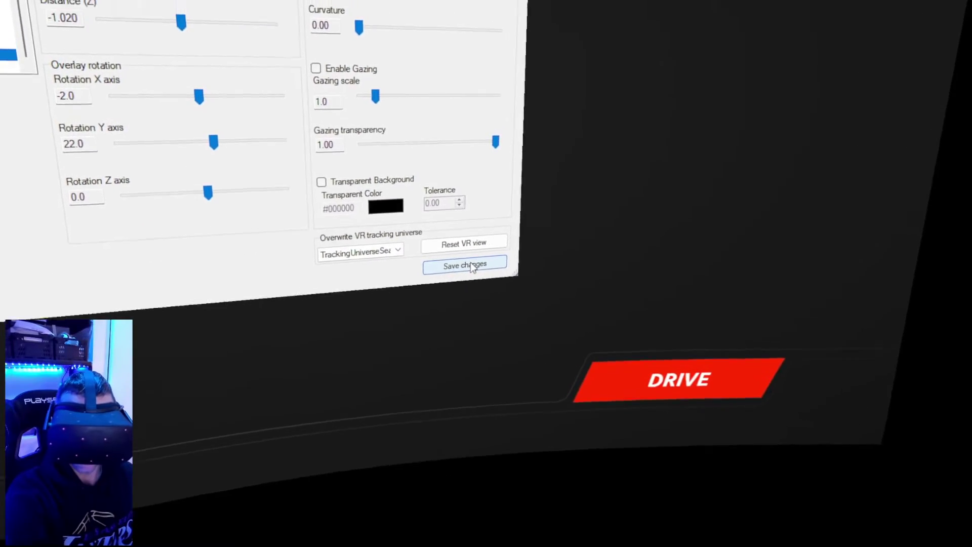
Step: Save the overlay changes and start driving in rFactor 2 to view the overlay in the cockpit
{"action": "left_click", "coordinate": [423, 253]}
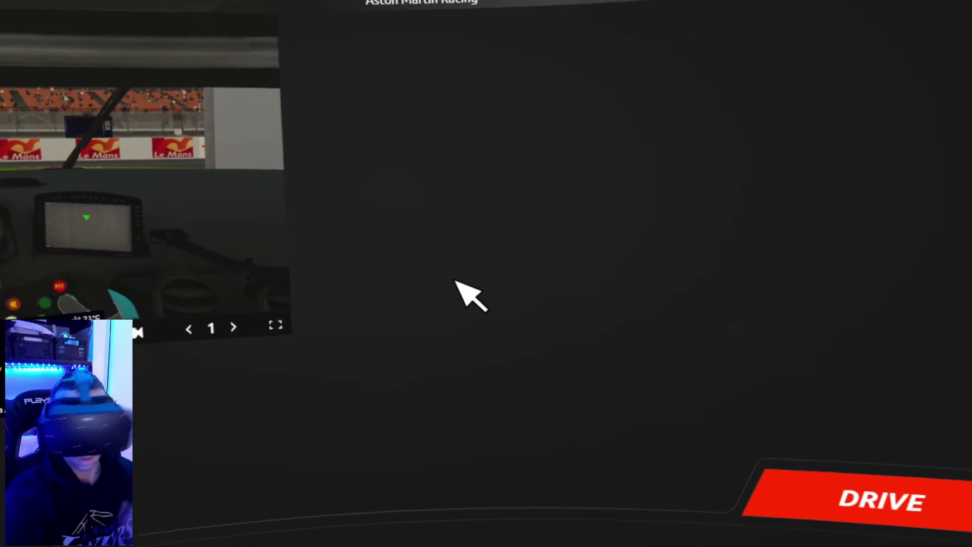
{"action": "left_click", "coordinate": [506, 317]}
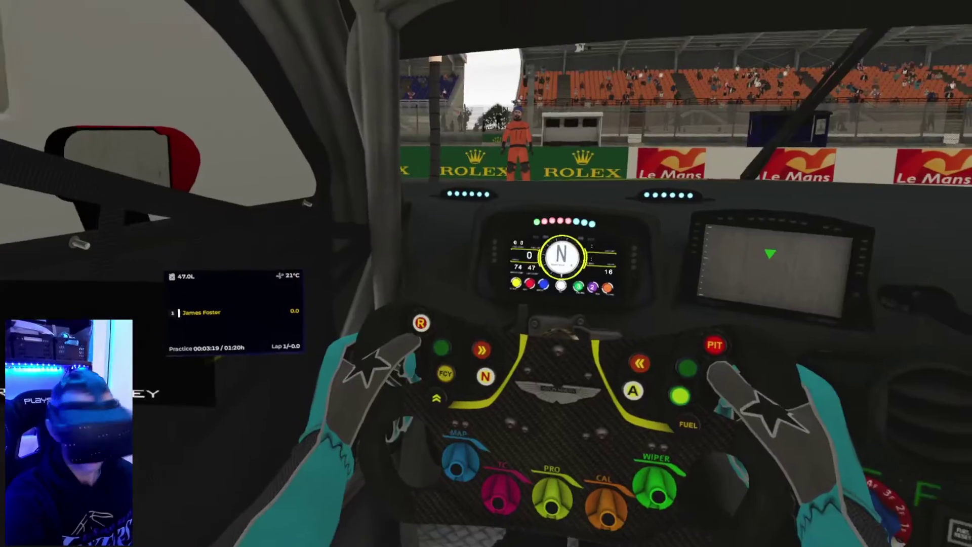